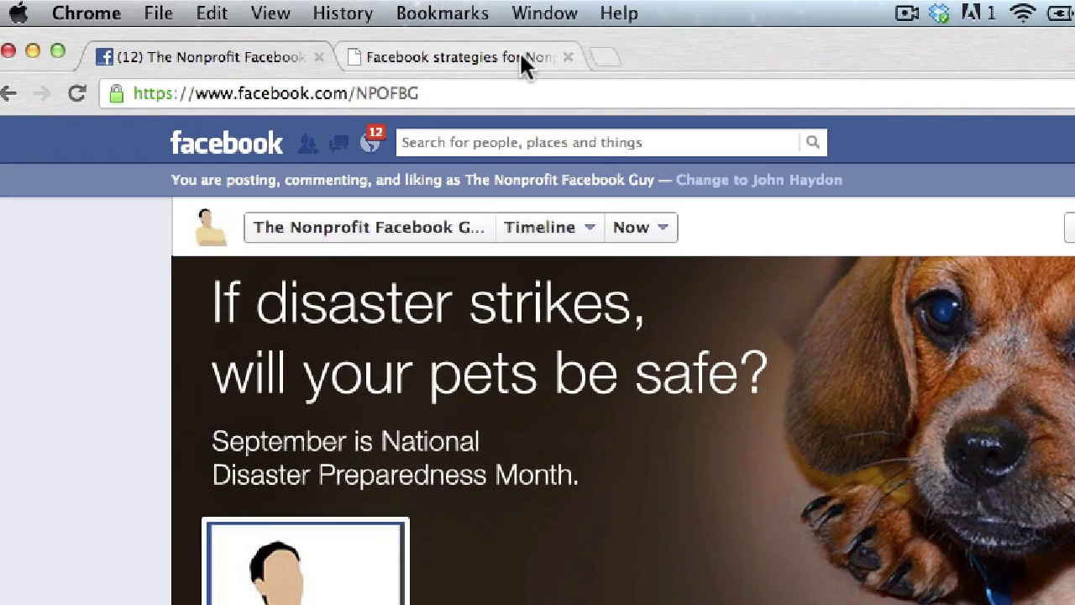
Step: Switch to the 'Facebook strategies for Nonprofits' blog tab
click(522, 55)
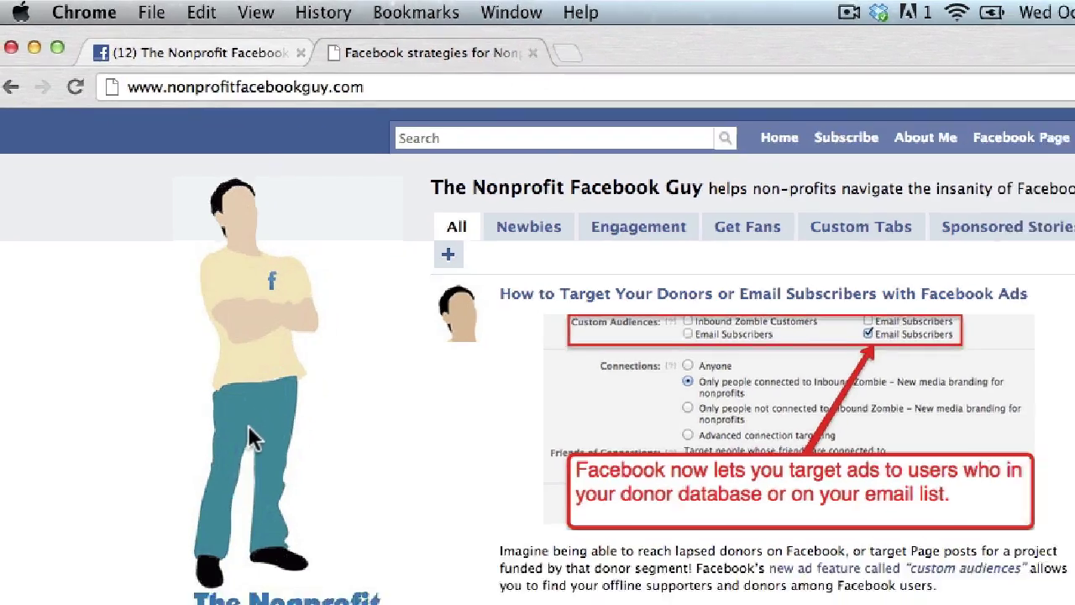
Step: Scroll the blog post down to the sidebar Like box showing 8,927 likes
scroll(214, 351, down, 10)
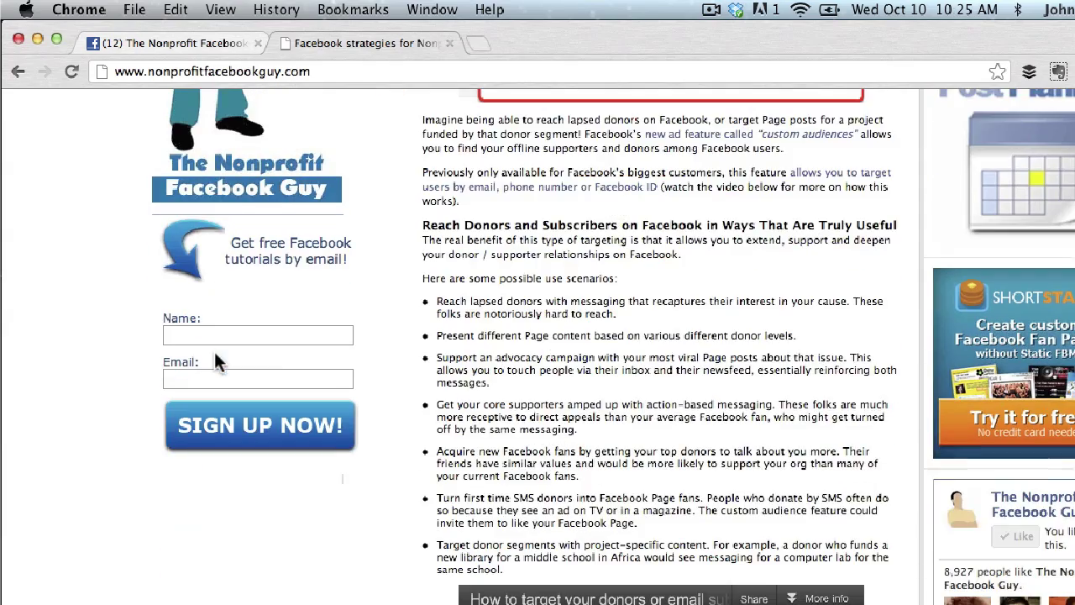
scroll(696, 382, down, 3)
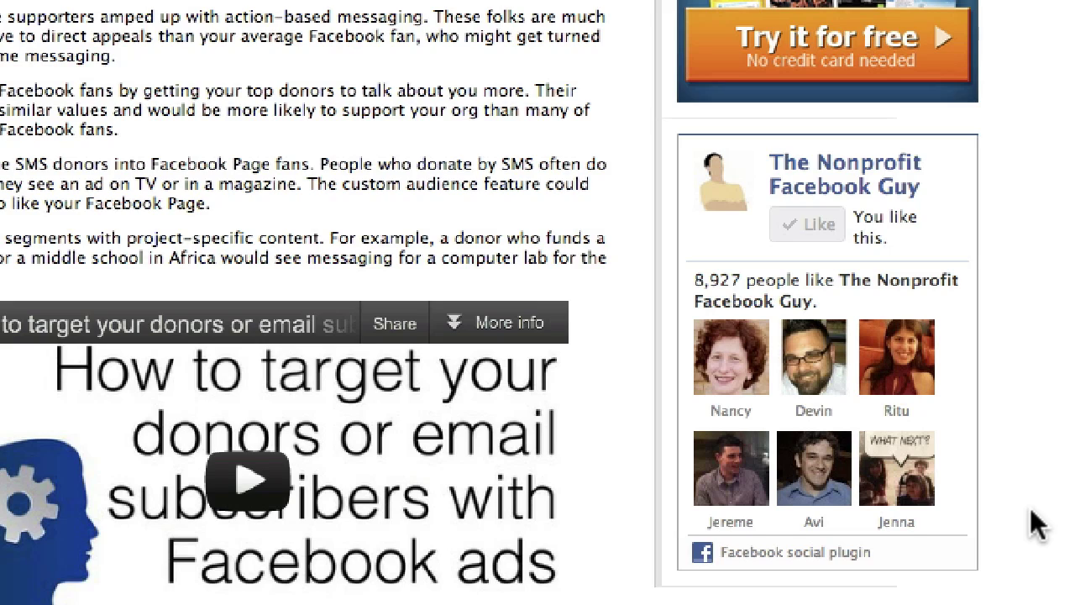
click(786, 225)
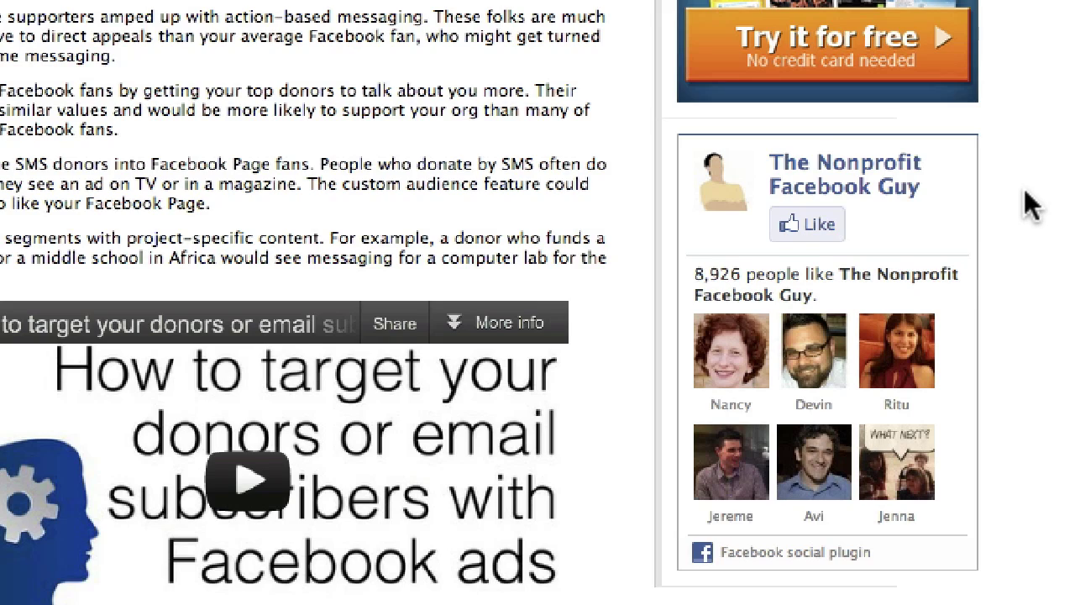
click(799, 224)
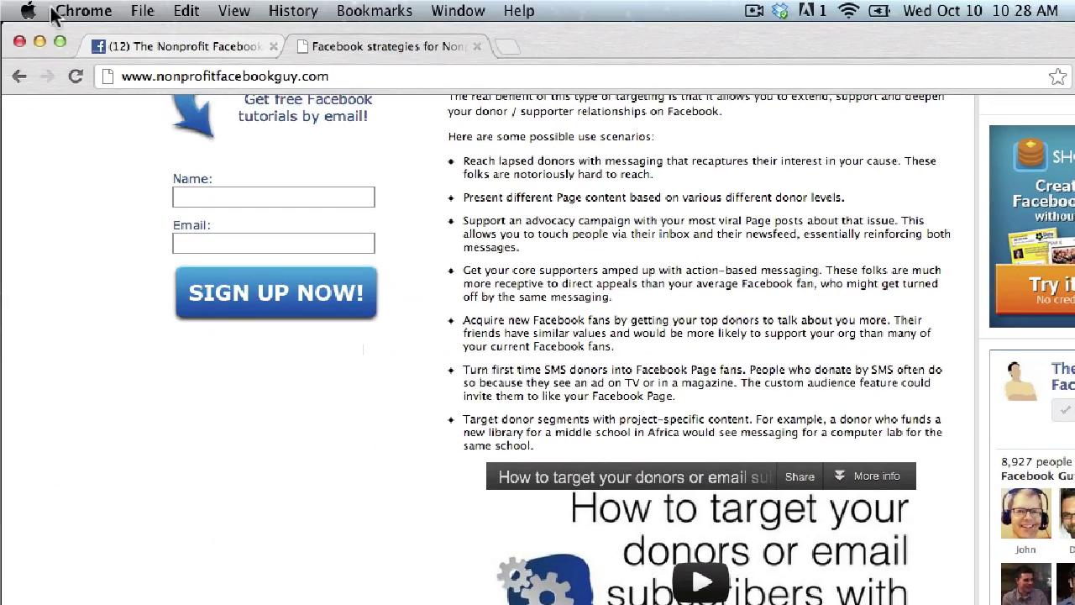
click(197, 44)
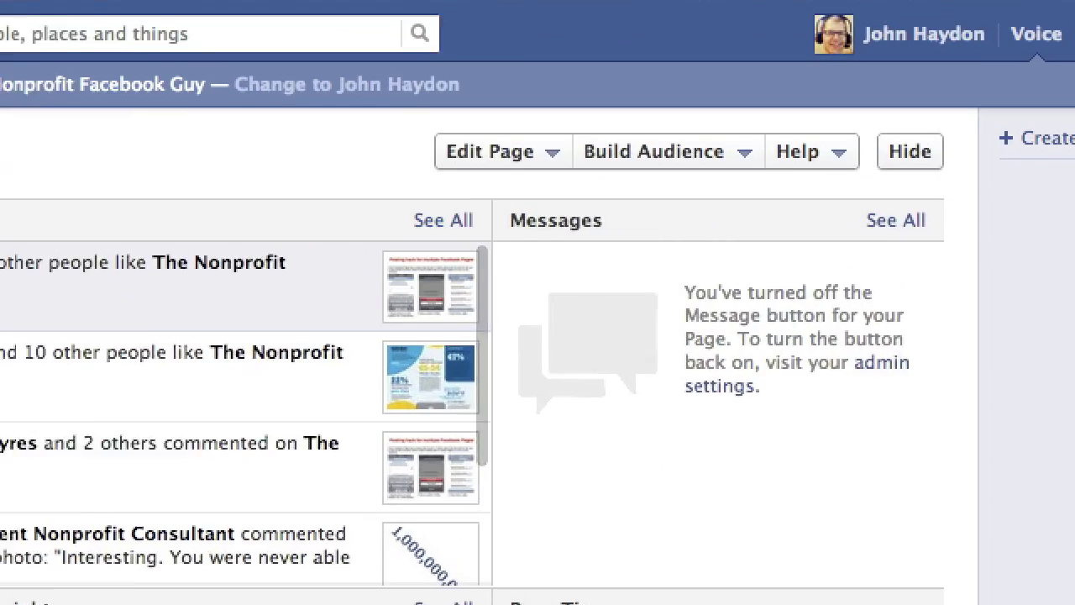
Step: Go through Edit Page > Manage Permissions > Resources to the 'Use social plugins' documentation
click(754, 190)
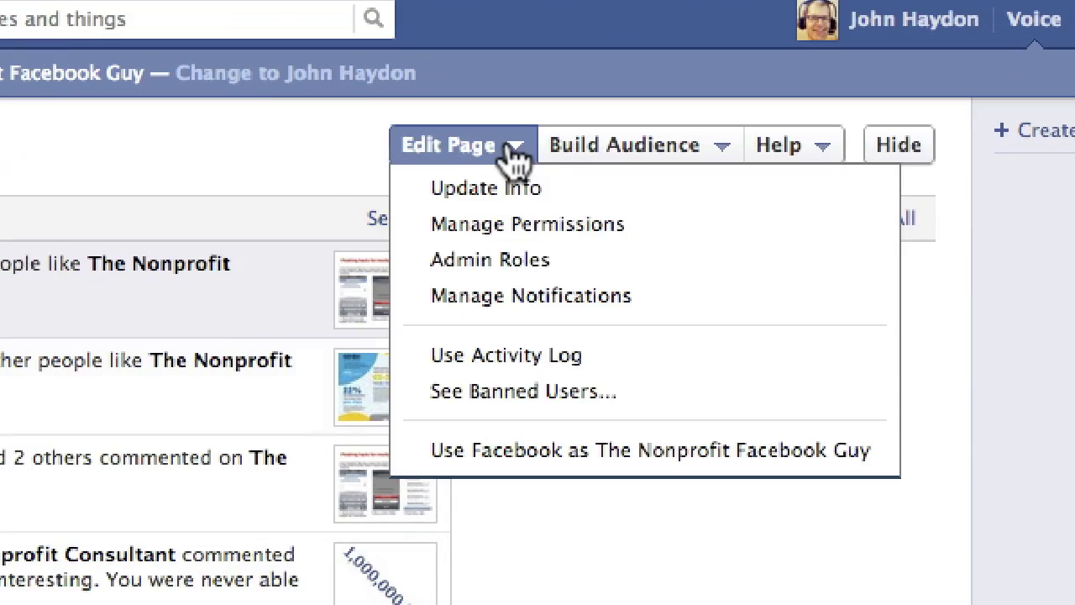
click(553, 235)
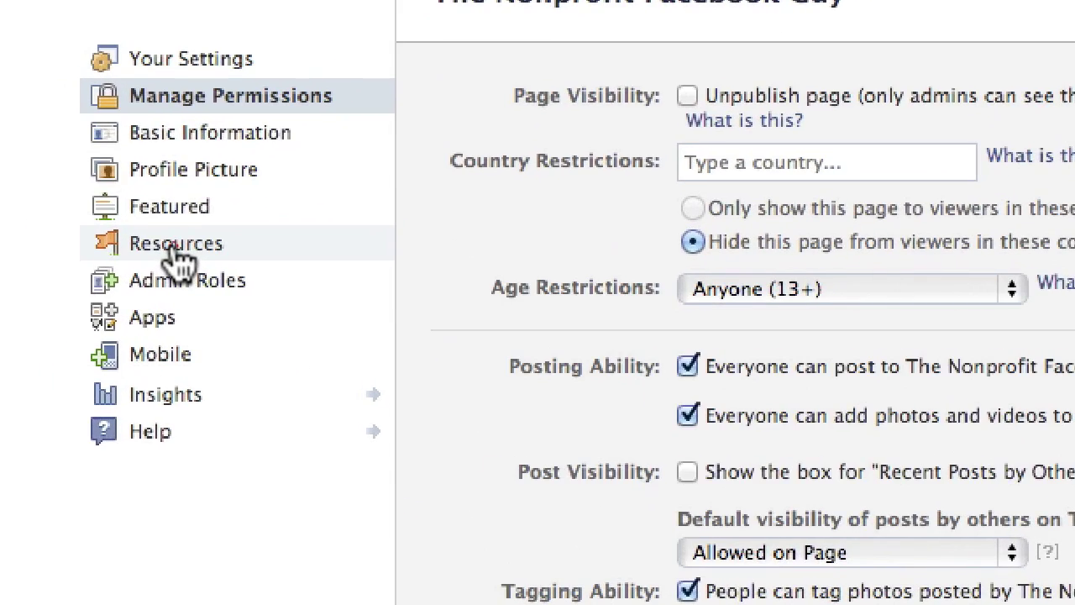
click(176, 252)
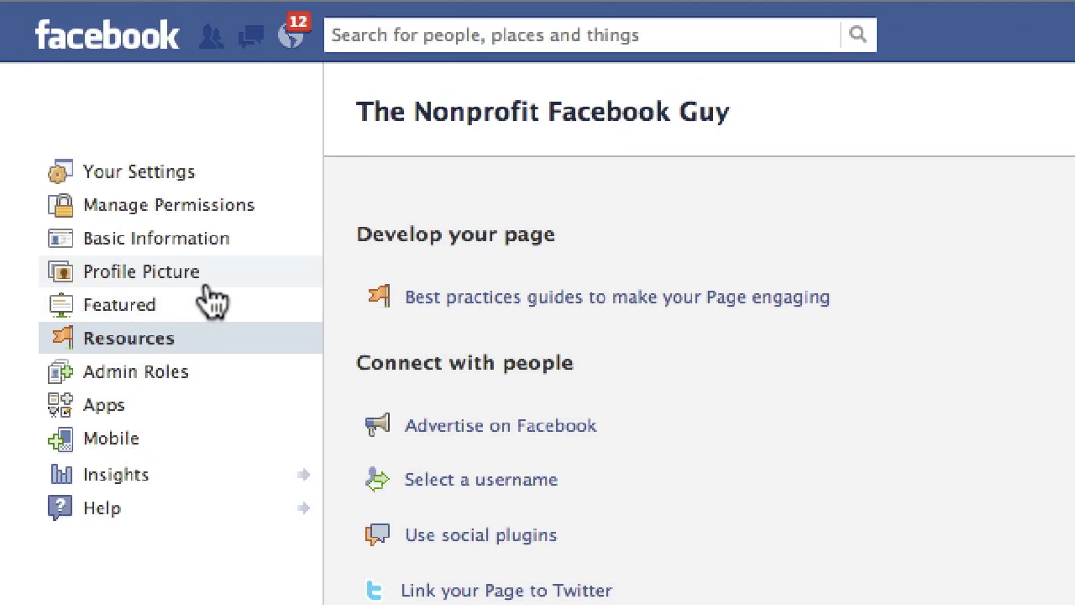
click(506, 539)
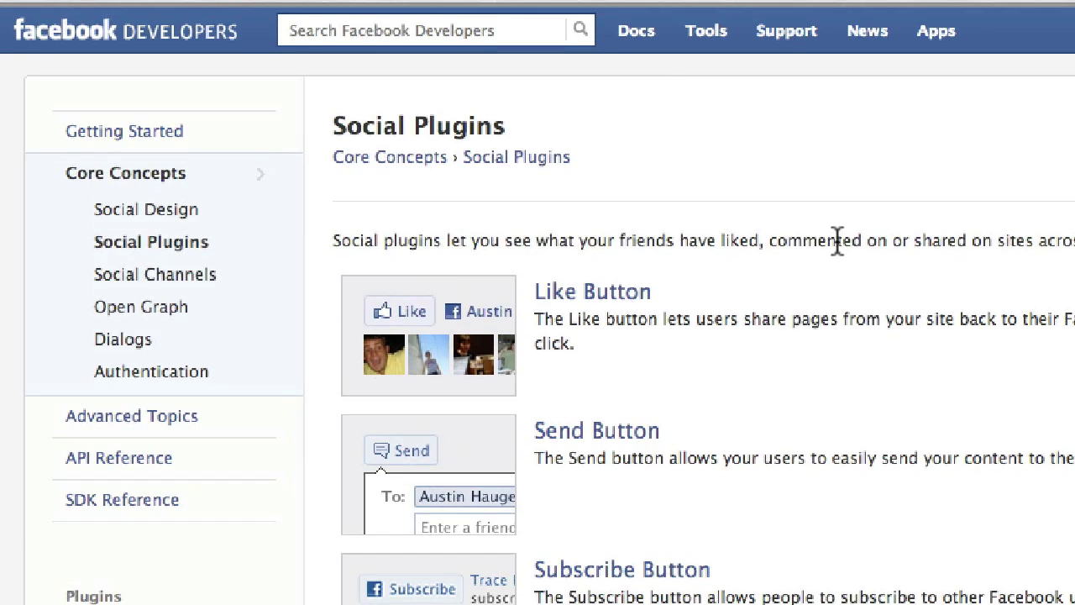
Step: Open the Like Box configurator from the Social Plugins list and select the Page URL's page name
scroll(836, 239, down, 5)
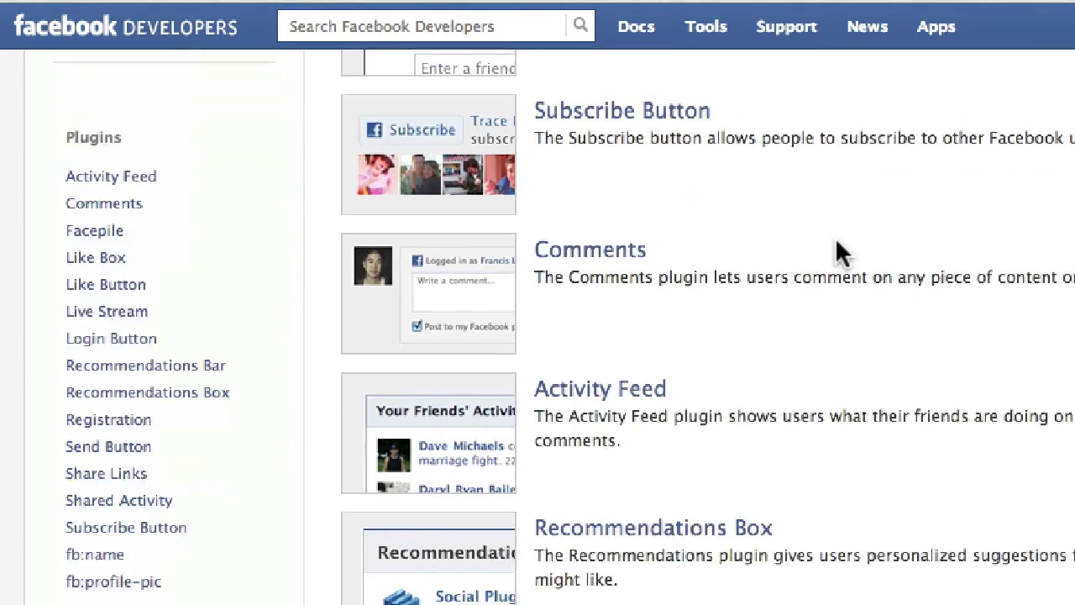
scroll(836, 244, down, 3)
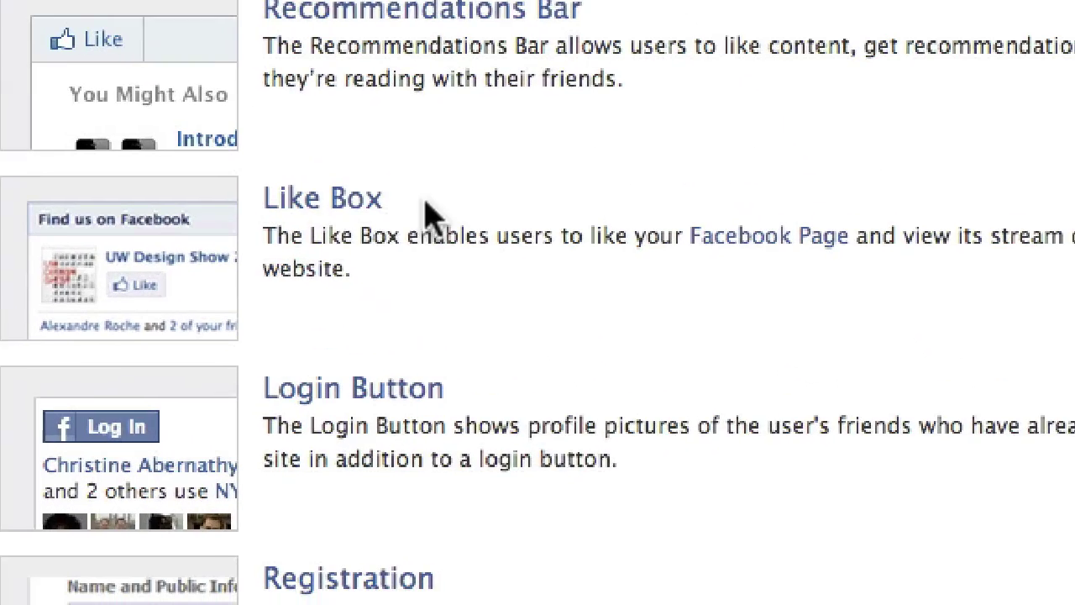
click(344, 198)
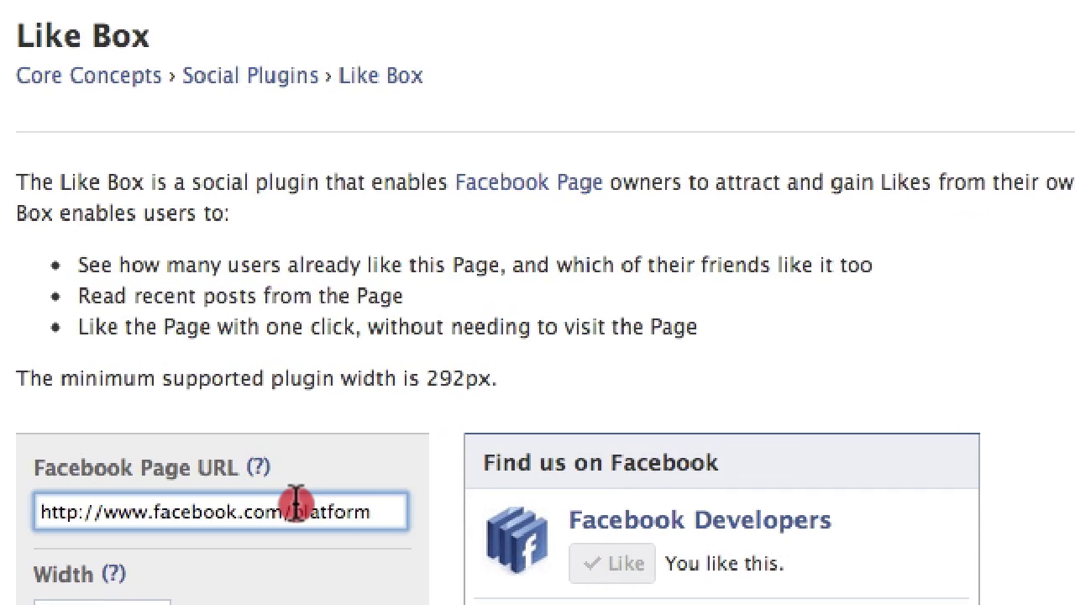
drag(265, 464, 330, 463)
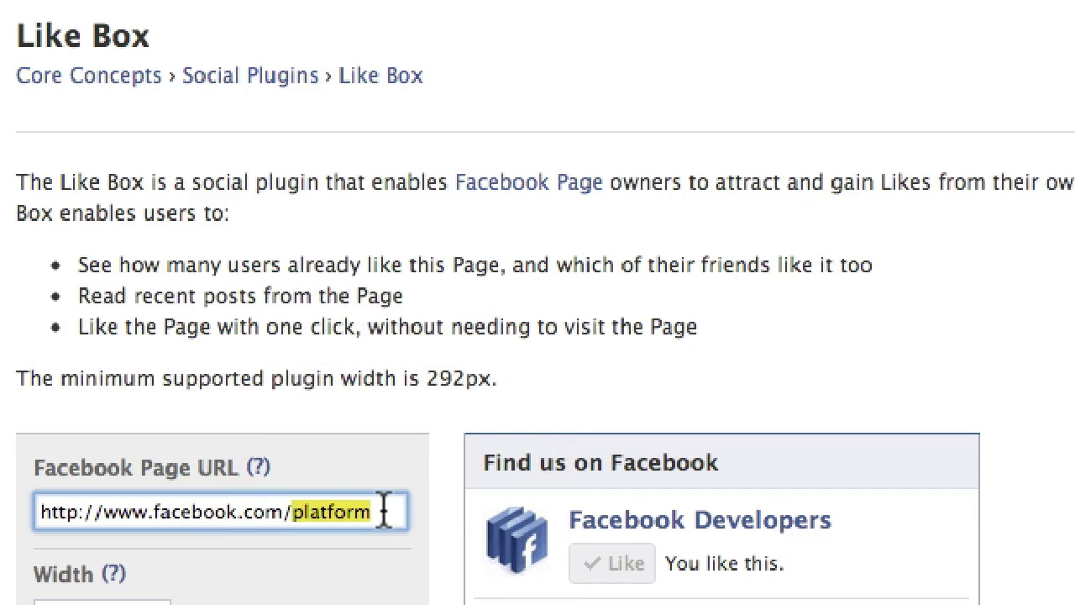
Step: Point the Like Box Page URL at npofbg so the preview shows The Nonprofit Facebook Guy
text(npofbg)
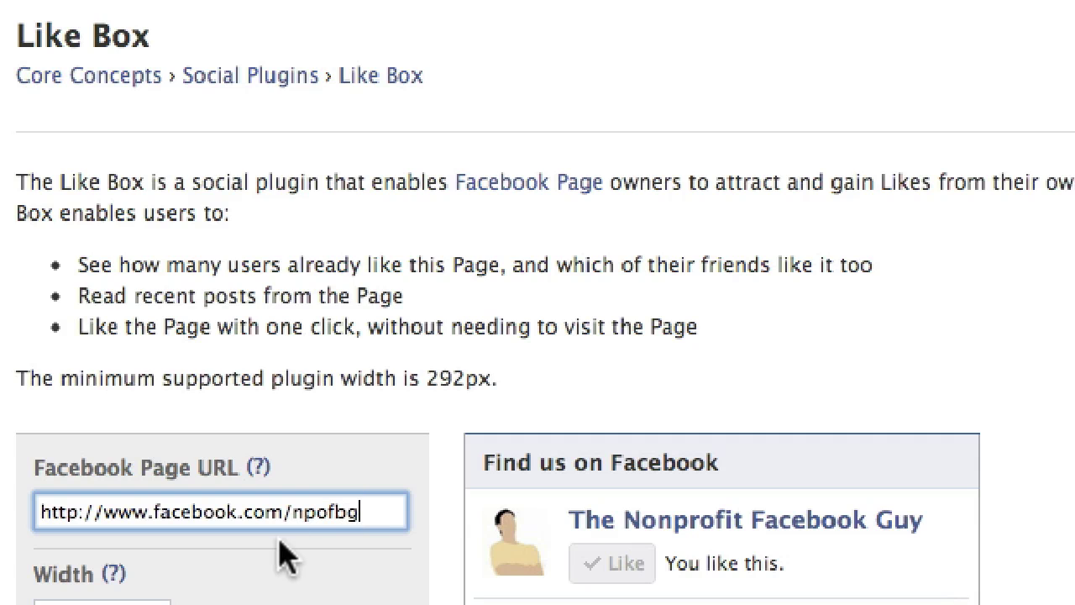
scroll(538, 336, down, 4)
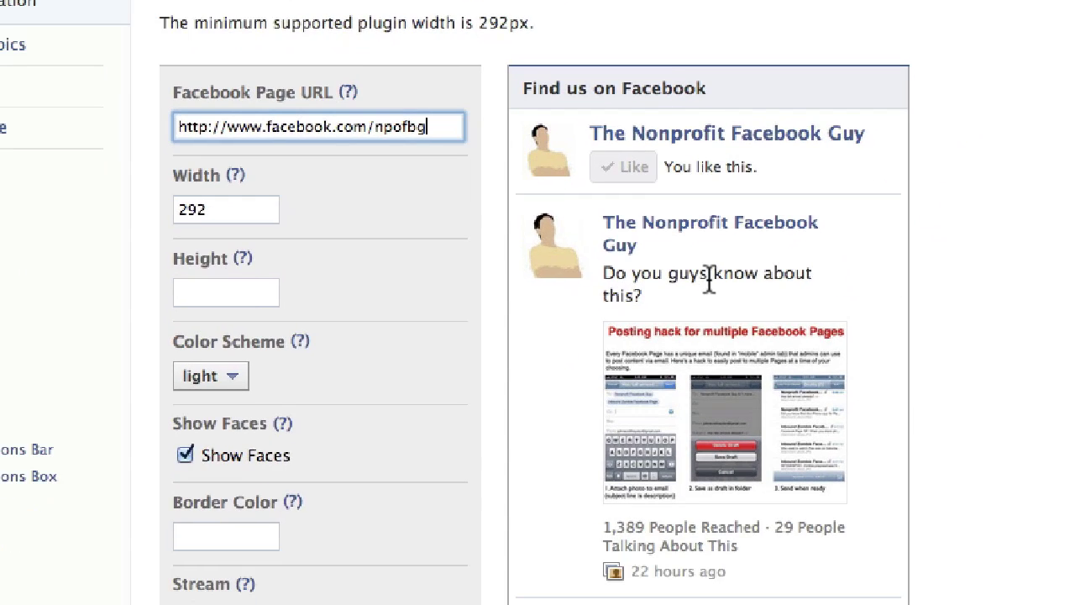
click(195, 210)
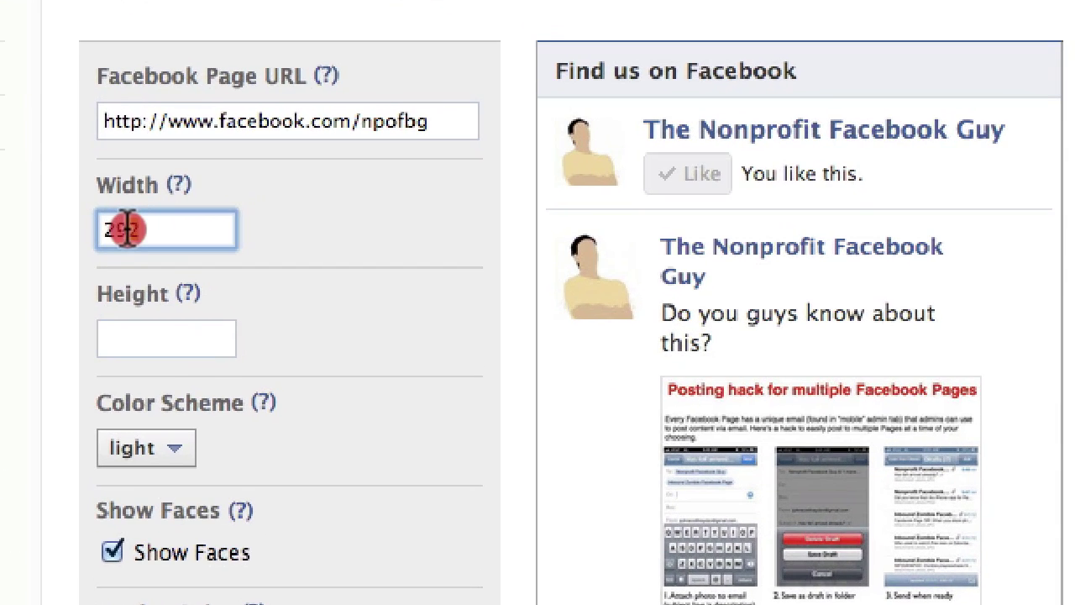
Step: Set the Like Box width to 275 and height to 300
double_click(126, 229)
text(275)
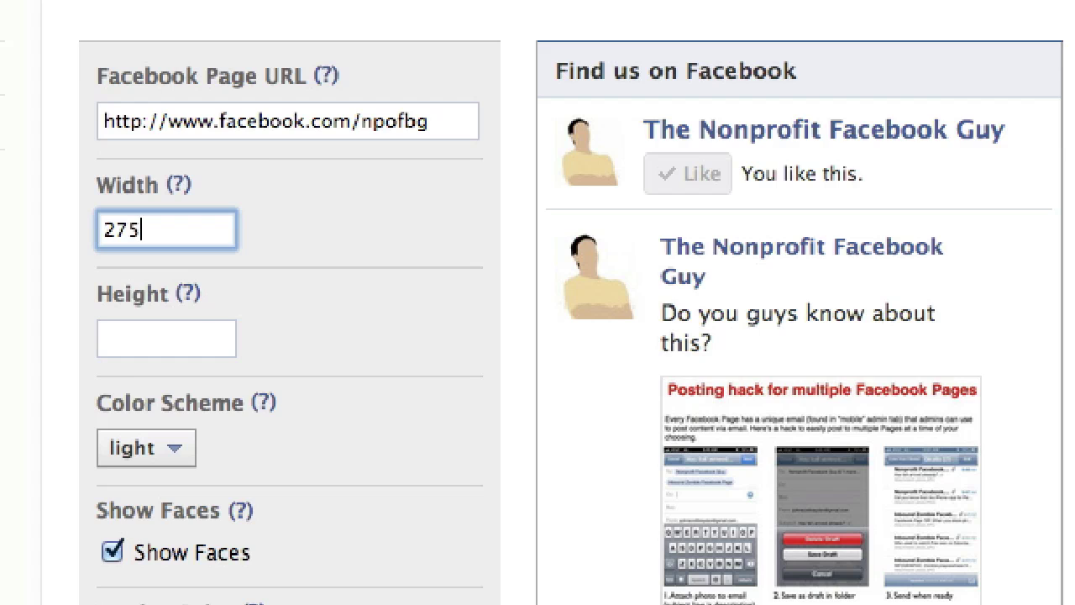
key(Tab)
click(169, 338)
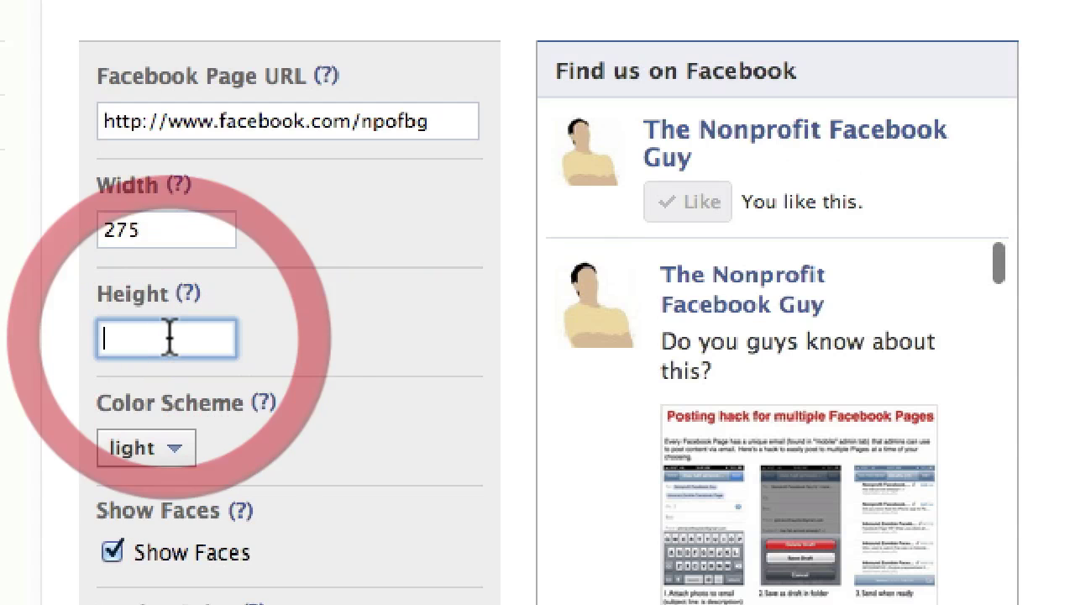
text(300)
key(Tab)
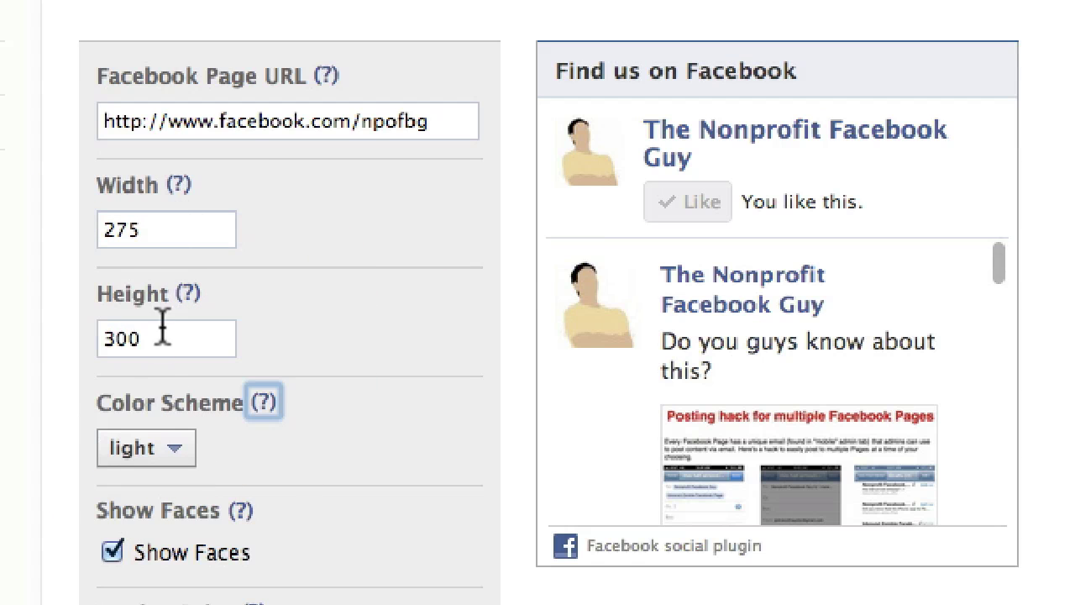
Step: Try the dark colour scheme, return to light, and turn off Show stream
click(179, 454)
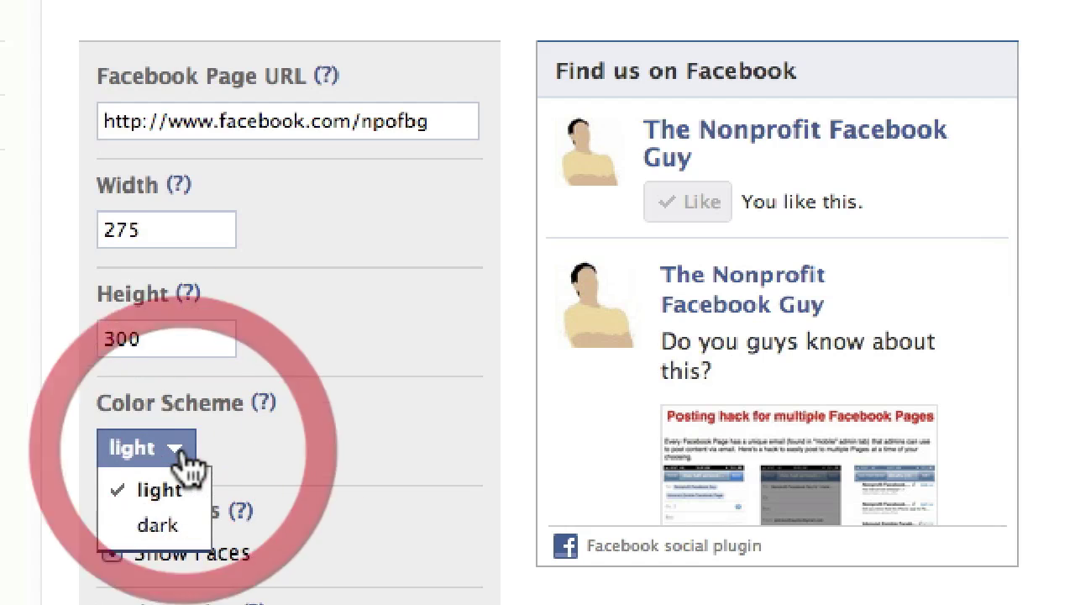
click(172, 521)
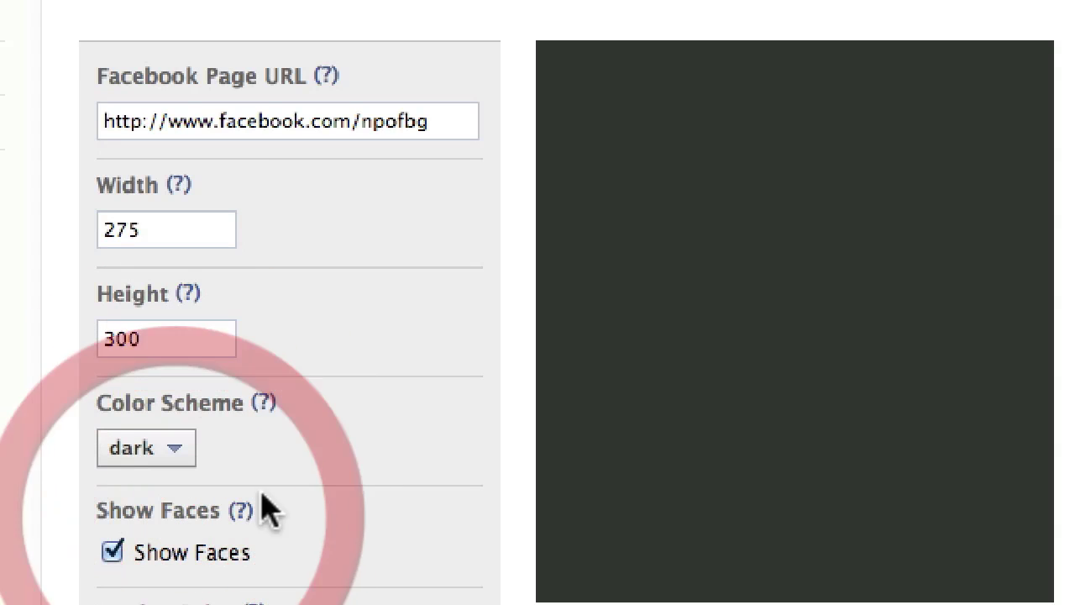
scroll(326, 536, down, 2)
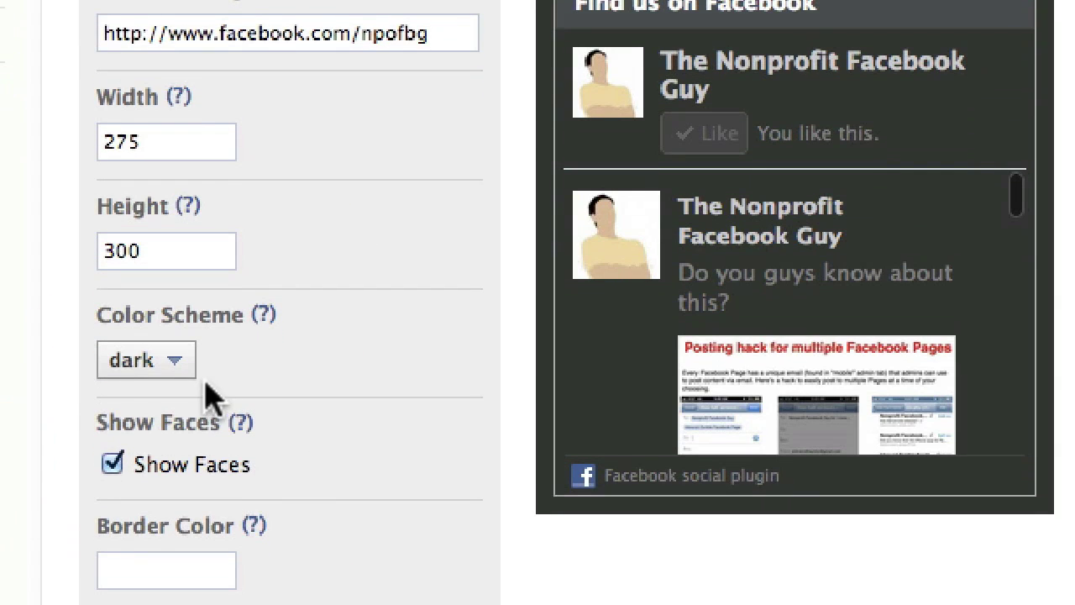
click(173, 361)
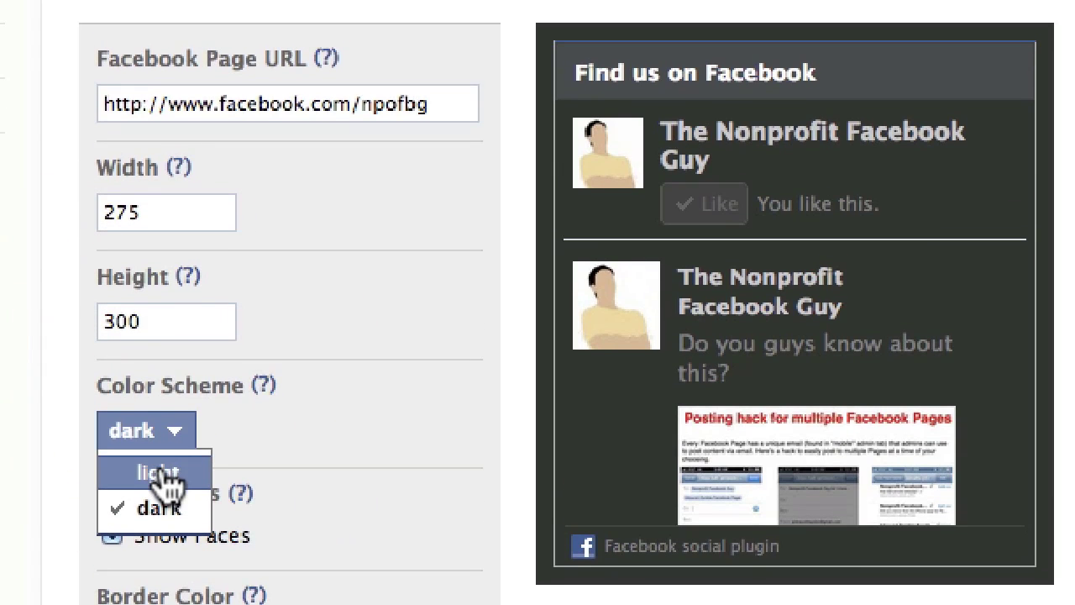
click(164, 475)
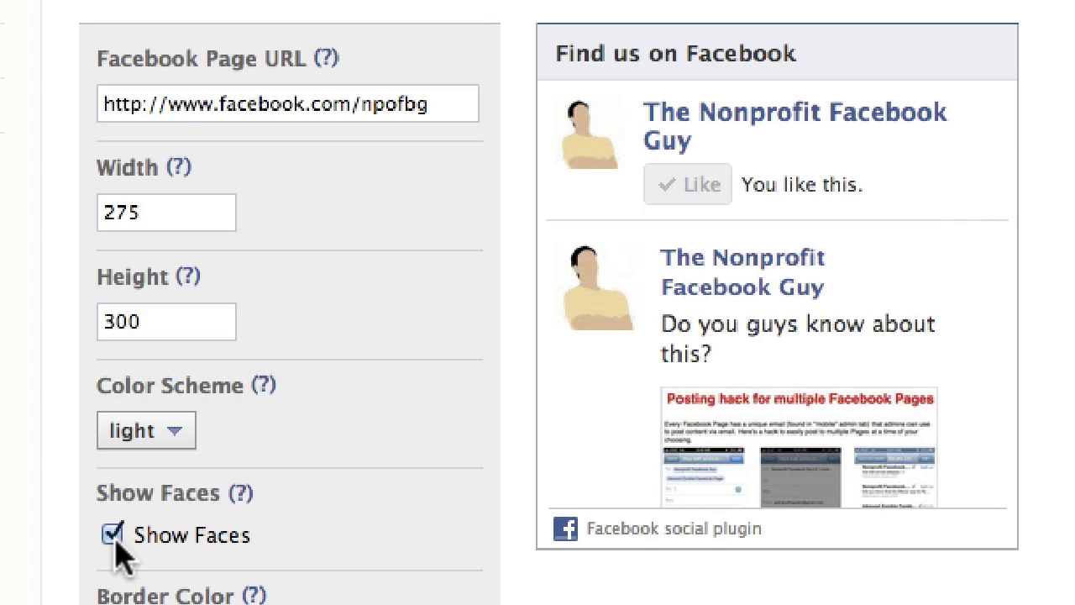
scroll(115, 571, down, 3)
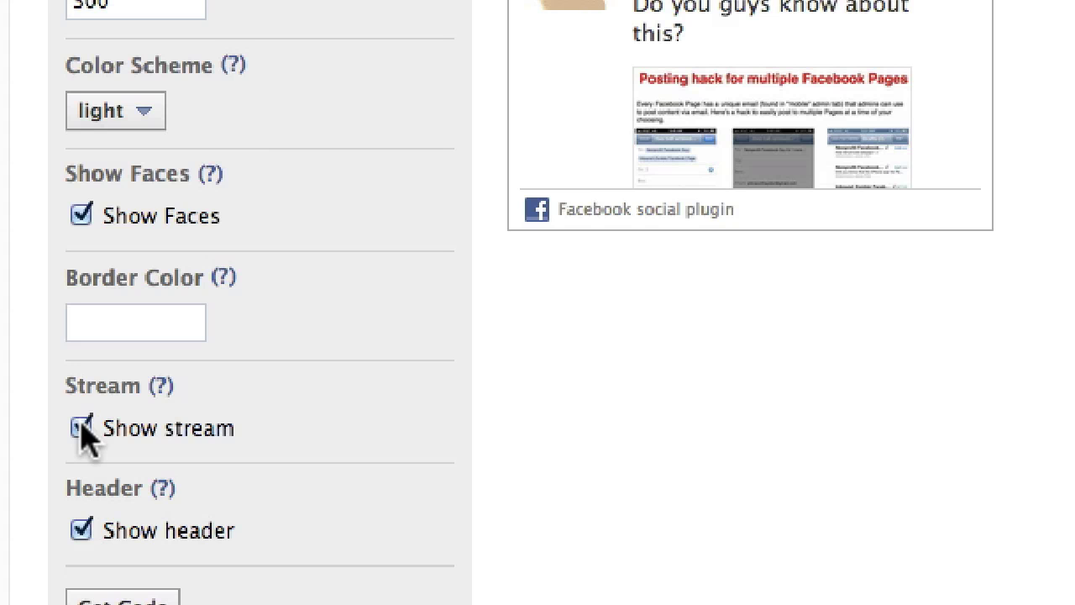
click(81, 428)
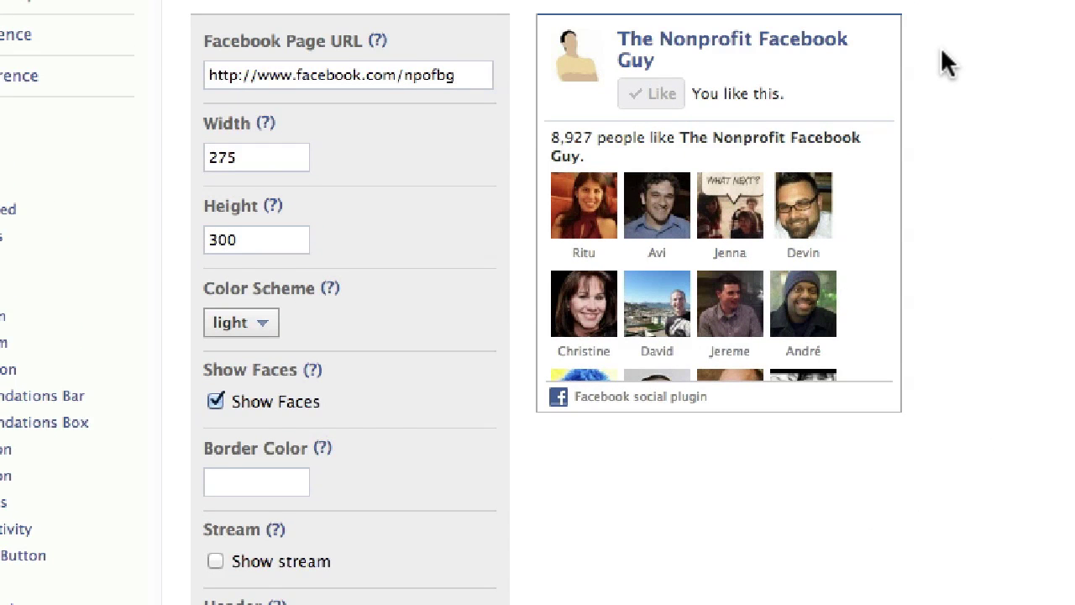
Step: Change the Like Box height to 280, then to 290
drag(243, 238, 210, 239)
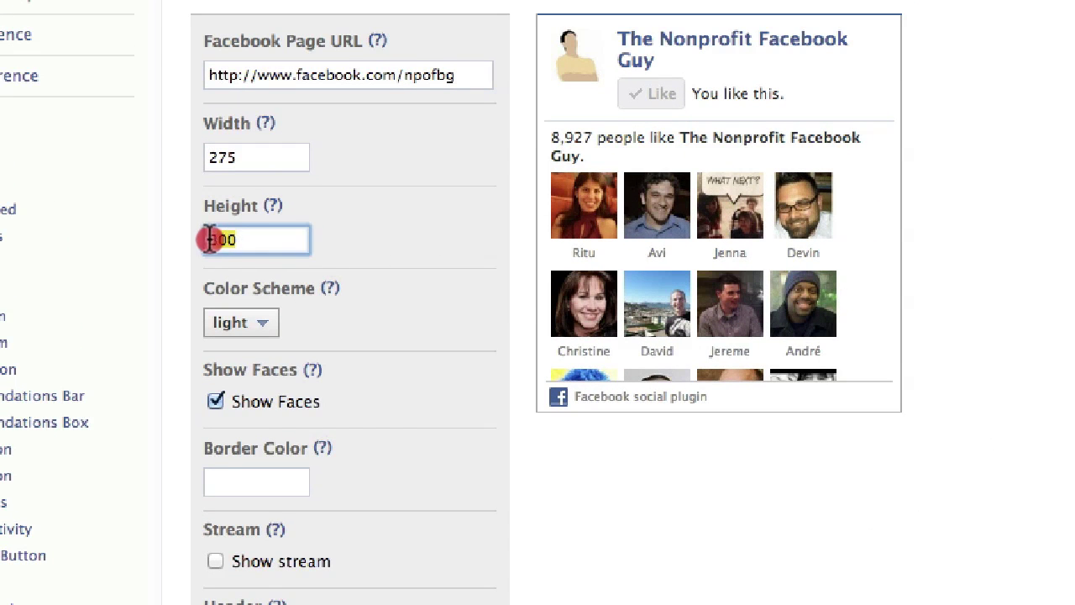
text(280)
key(Tab)
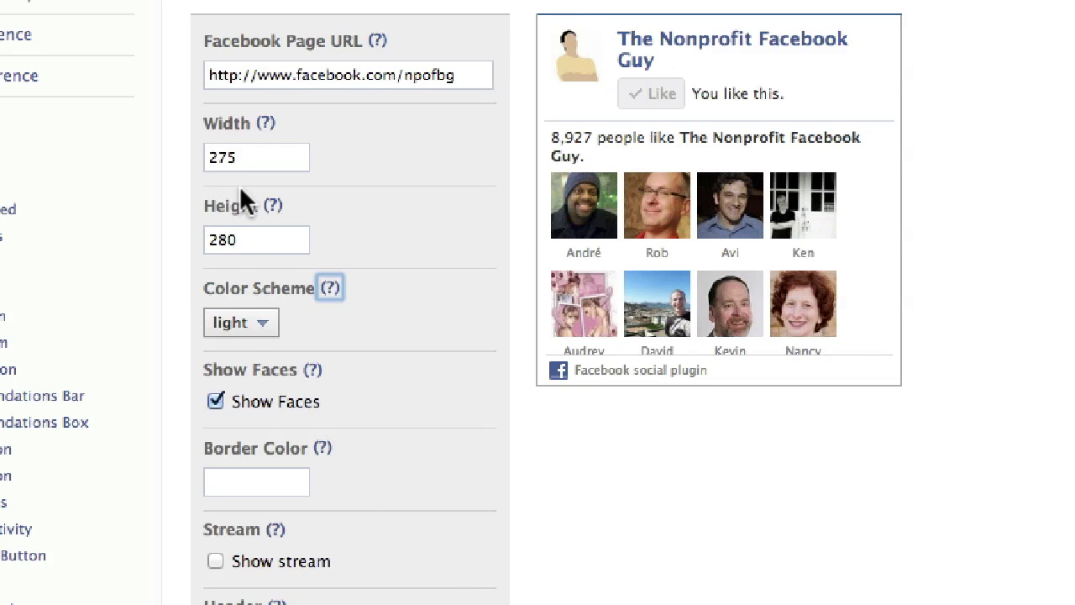
drag(219, 240, 264, 241)
text(290)
key(Tab)
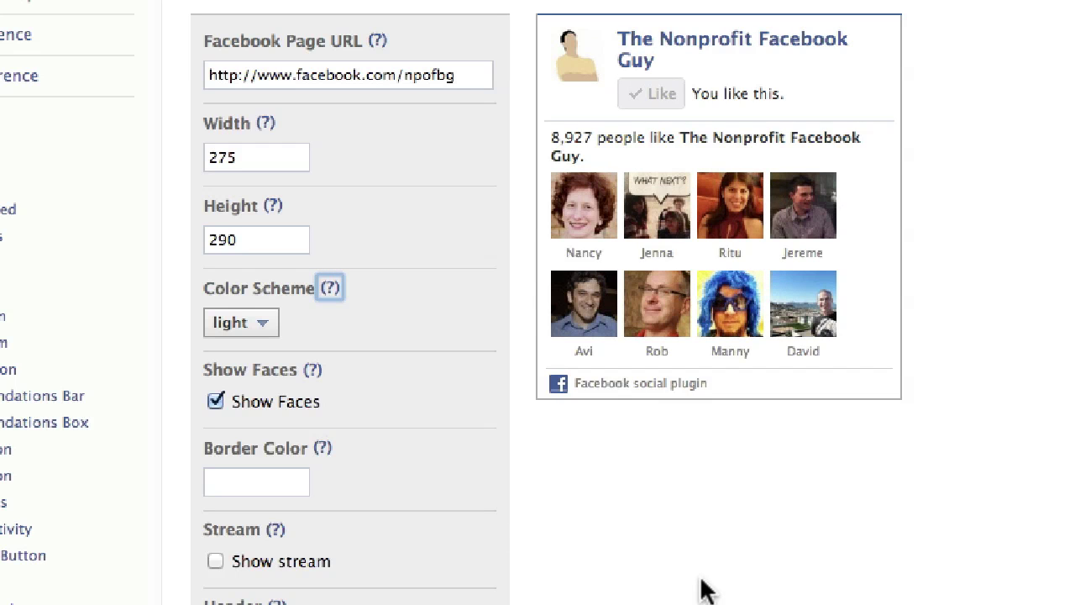
Step: Generate the Like Box plugin code with Get Code
scroll(704, 590, down, 1)
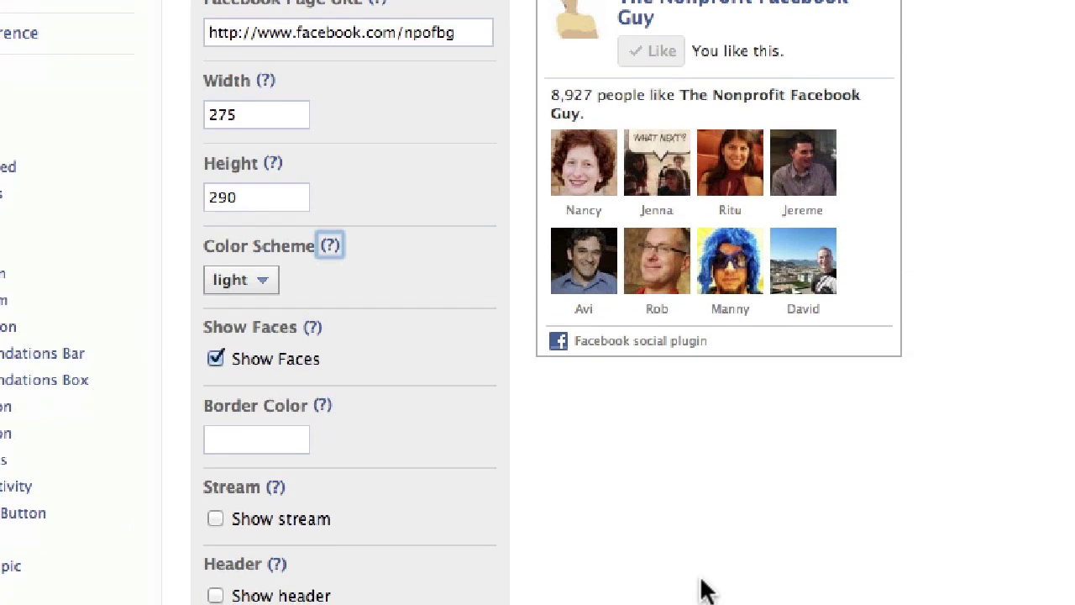
scroll(704, 590, down, 1)
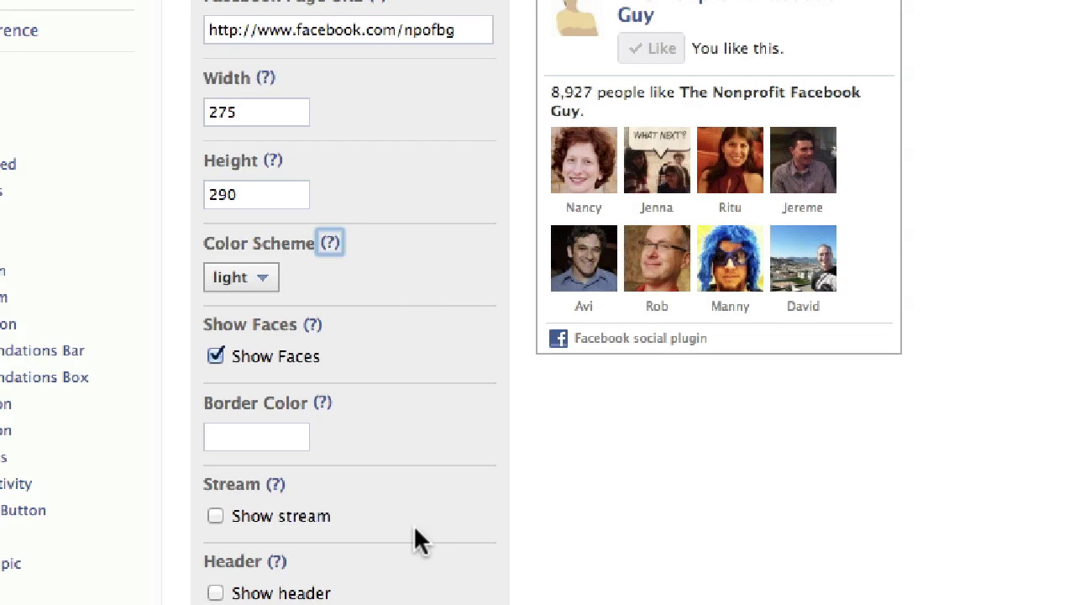
click(175, 531)
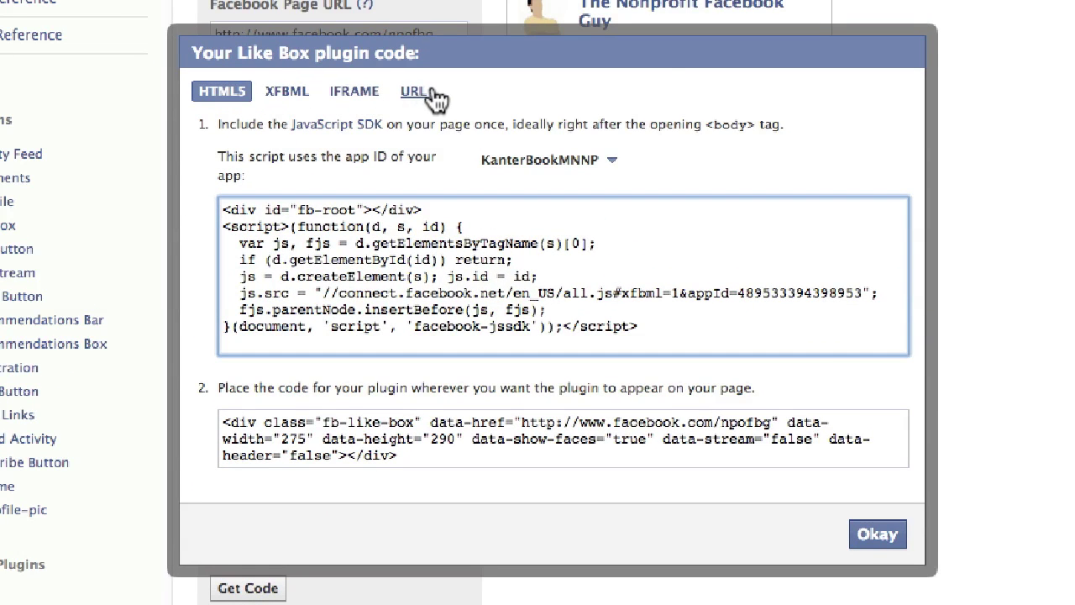
Step: Copy the IFRAME version of the Like Box code and paste it into a new TextEdit document
click(355, 93)
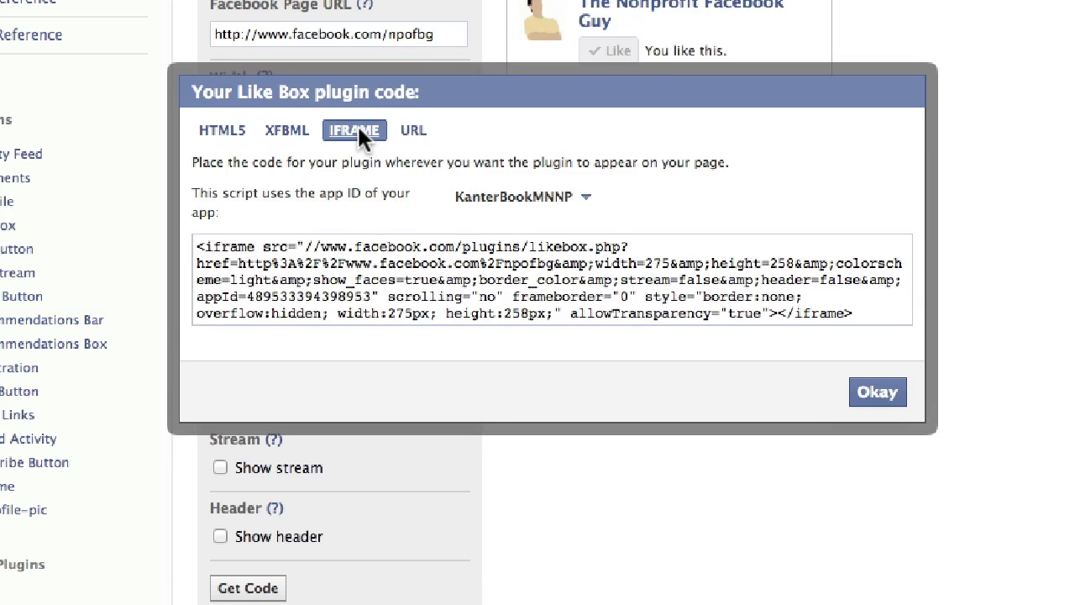
click(289, 264)
key(super+c)
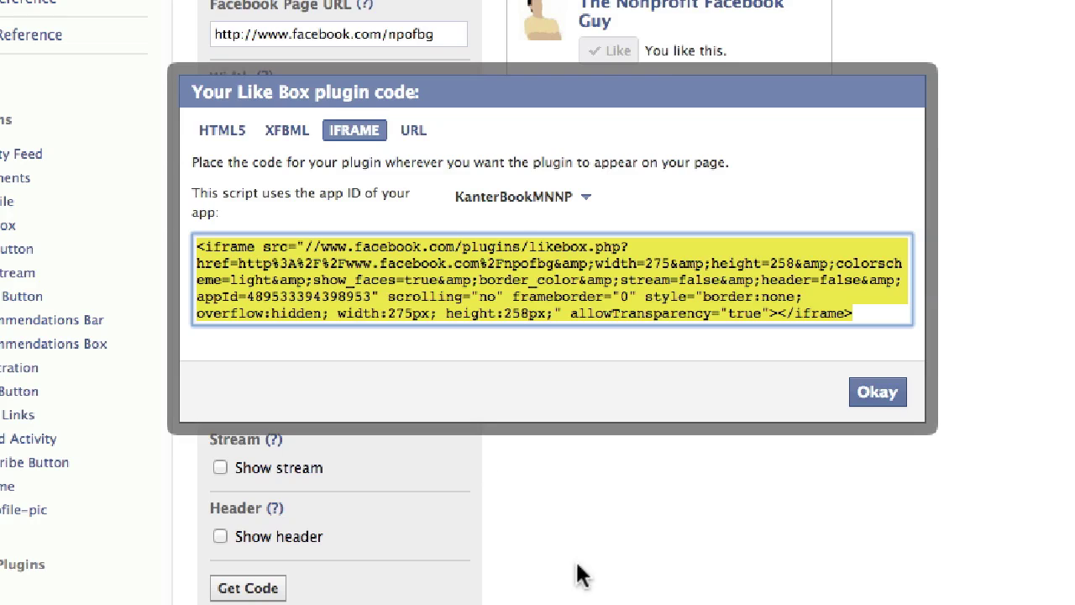
key(super+Tab)
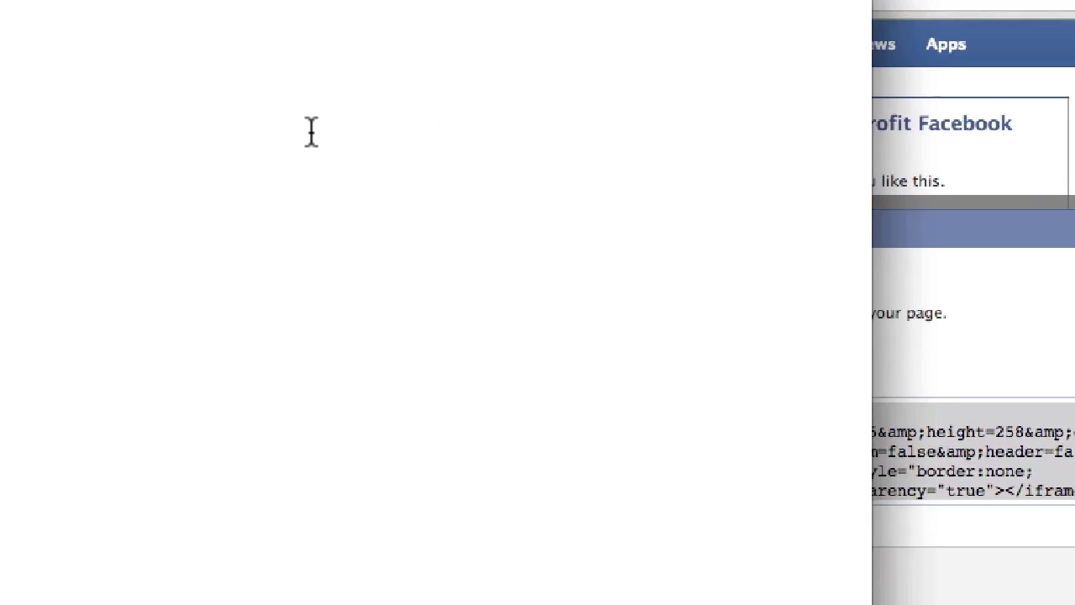
key(super+v)
Step: Move the TextEdit window down and right, then select and deselect the pasted iframe code
drag(241, 60, 291, 230)
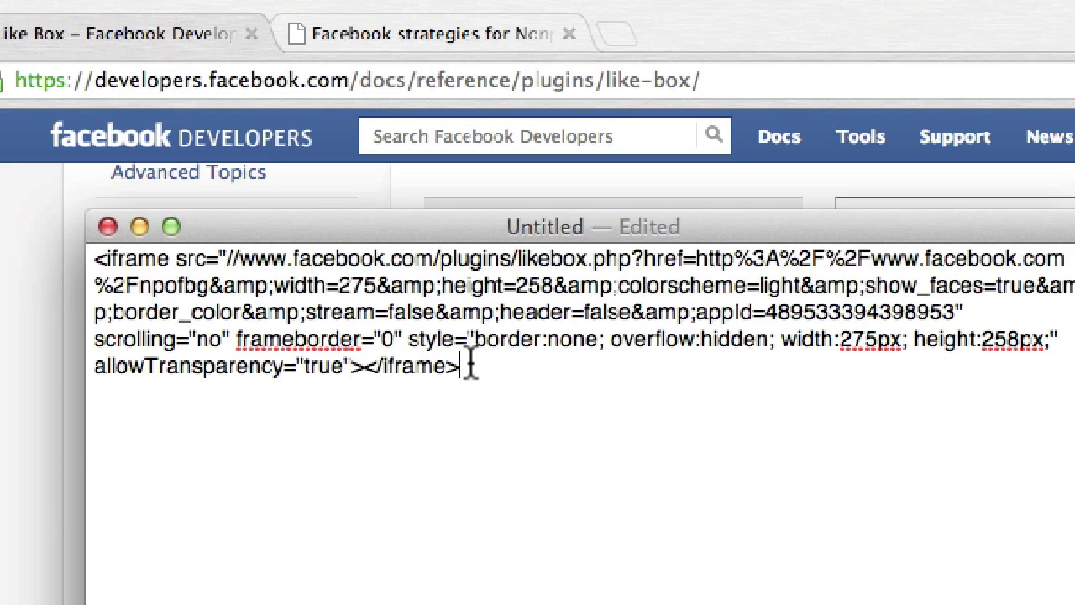
click(92, 258)
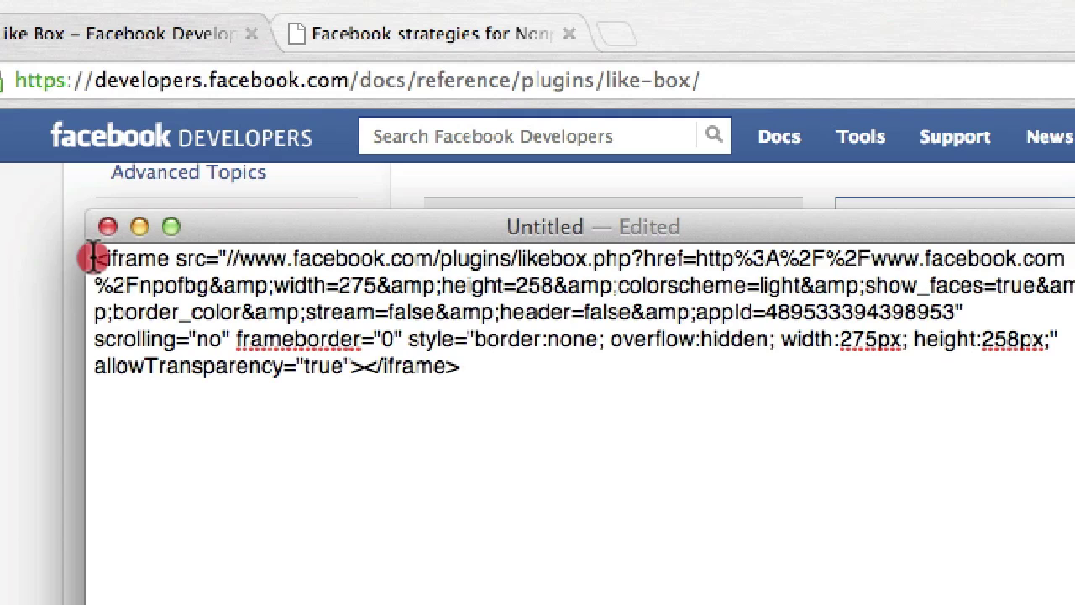
drag(93, 258, 482, 386)
click(482, 386)
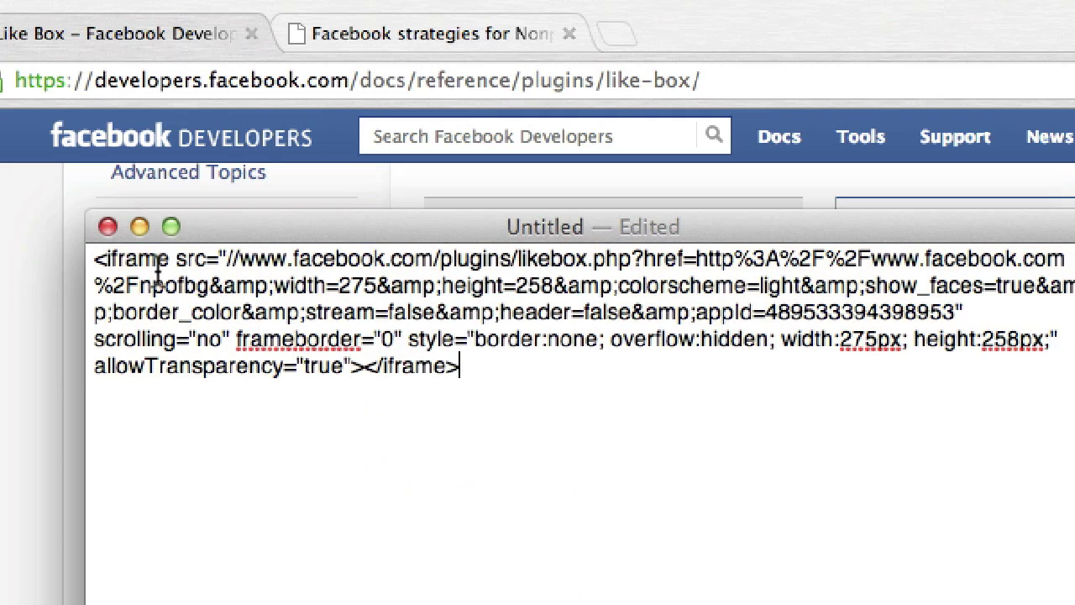
drag(94, 259, 471, 380)
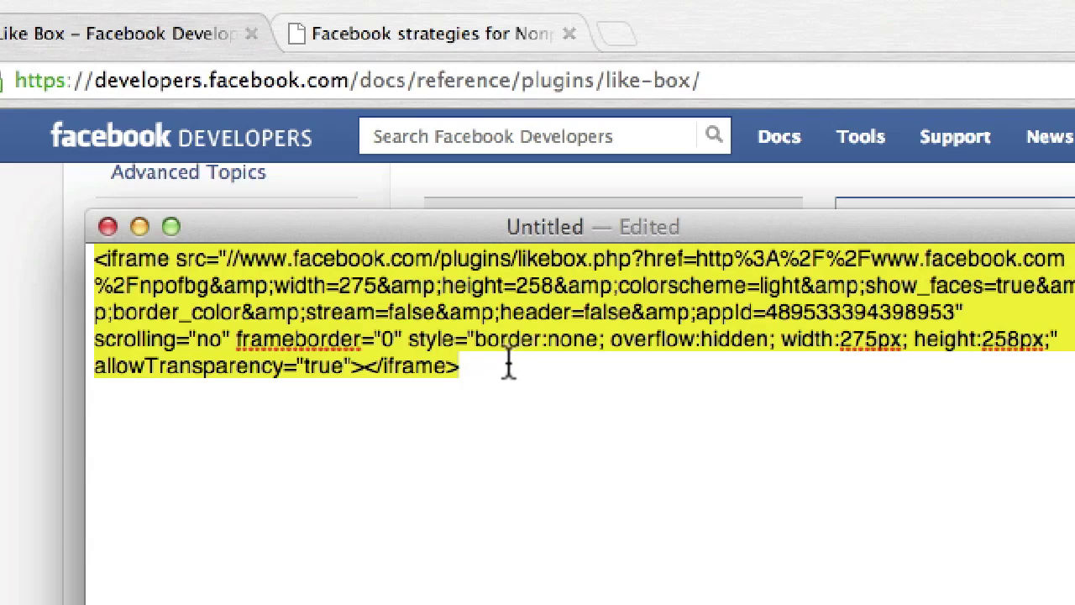
click(500, 368)
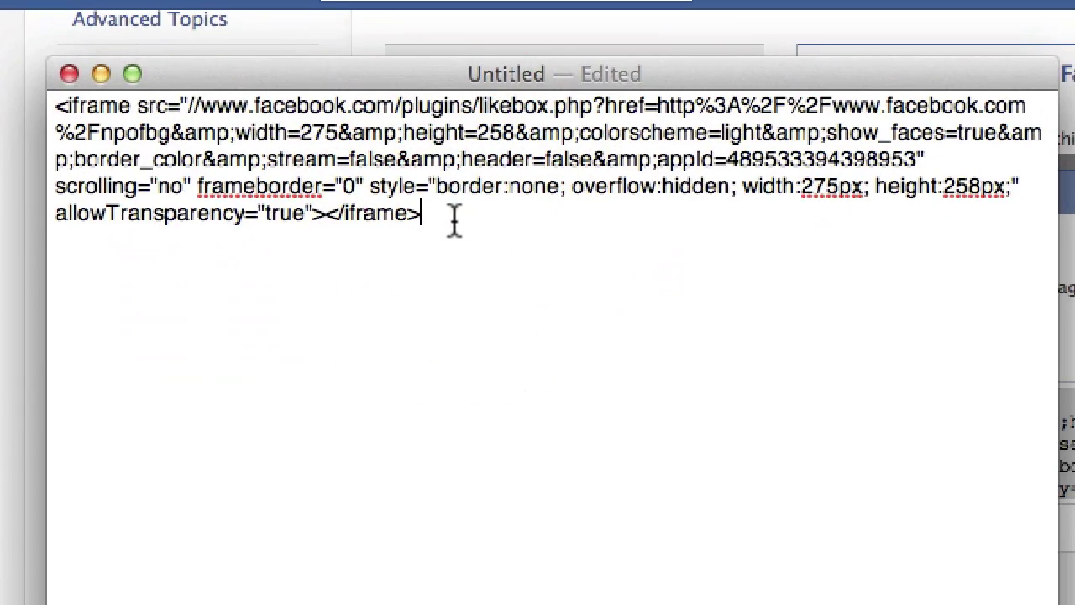
key(super+a)
click(456, 185)
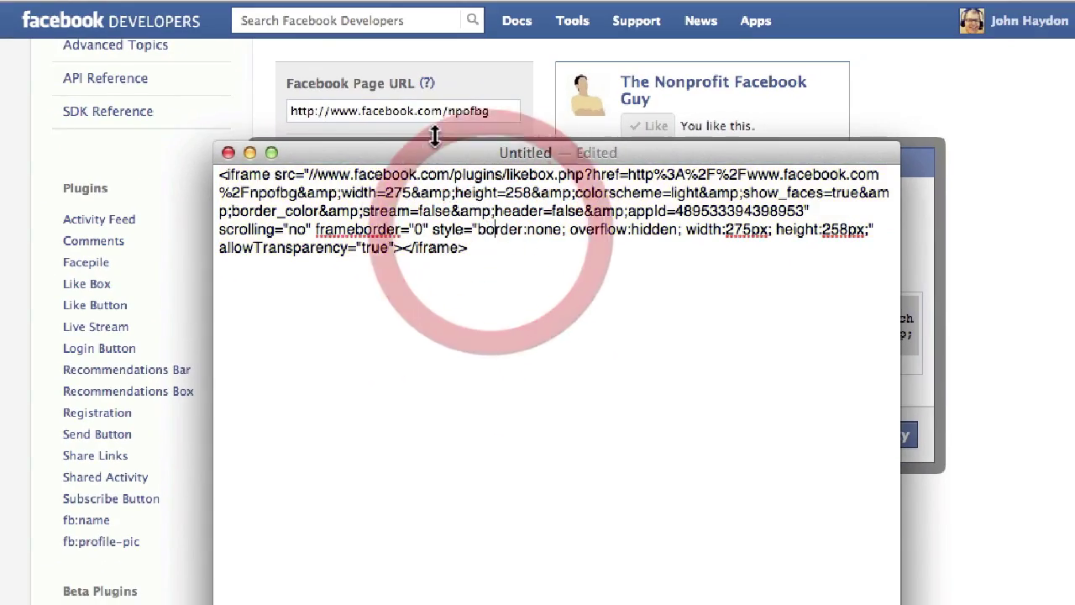